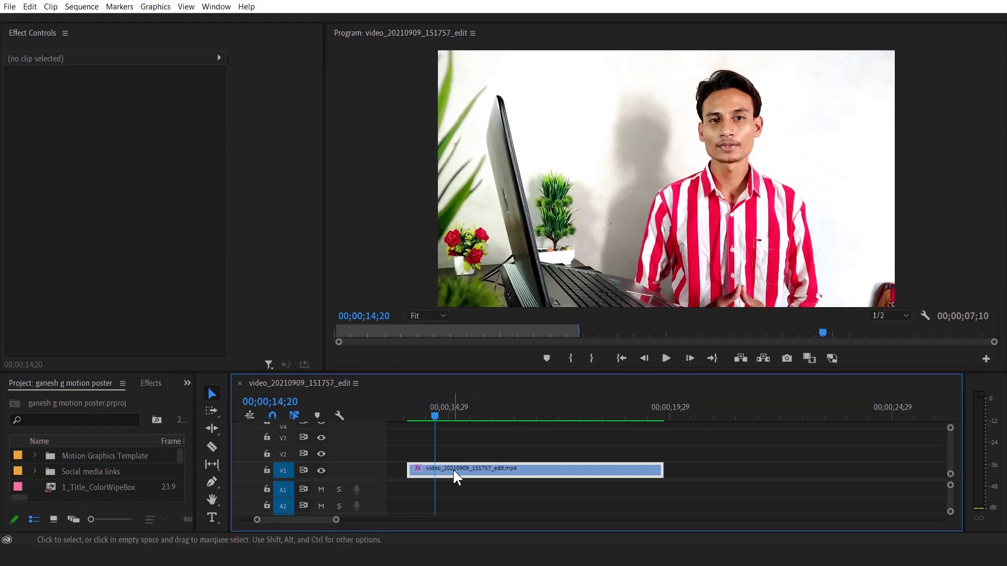
Step: Alt-drag the talking-head clip to V2 above the original, hide V1's output, and select the V2 copy
left_click_drag(457, 478, 454, 453)
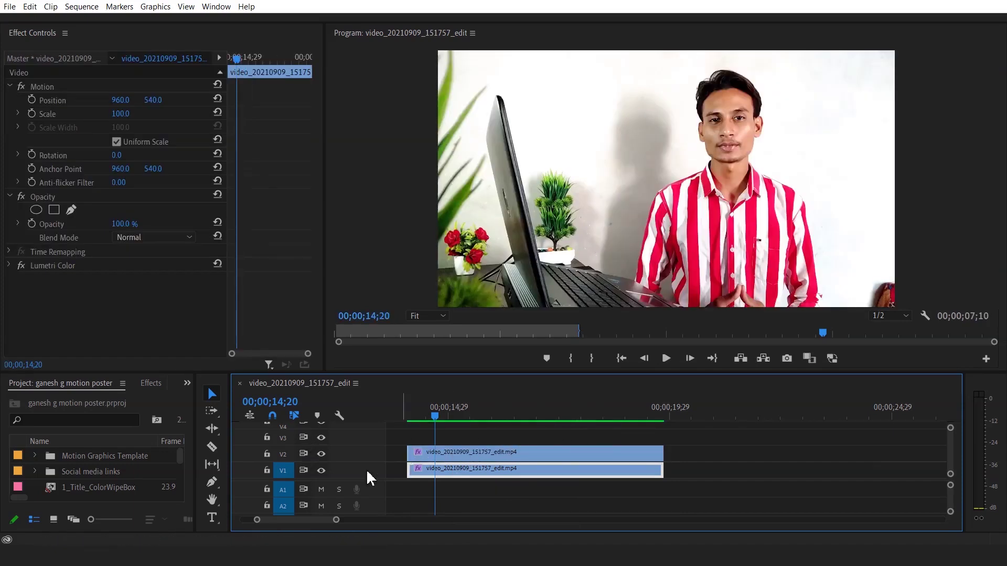
left_click(321, 470)
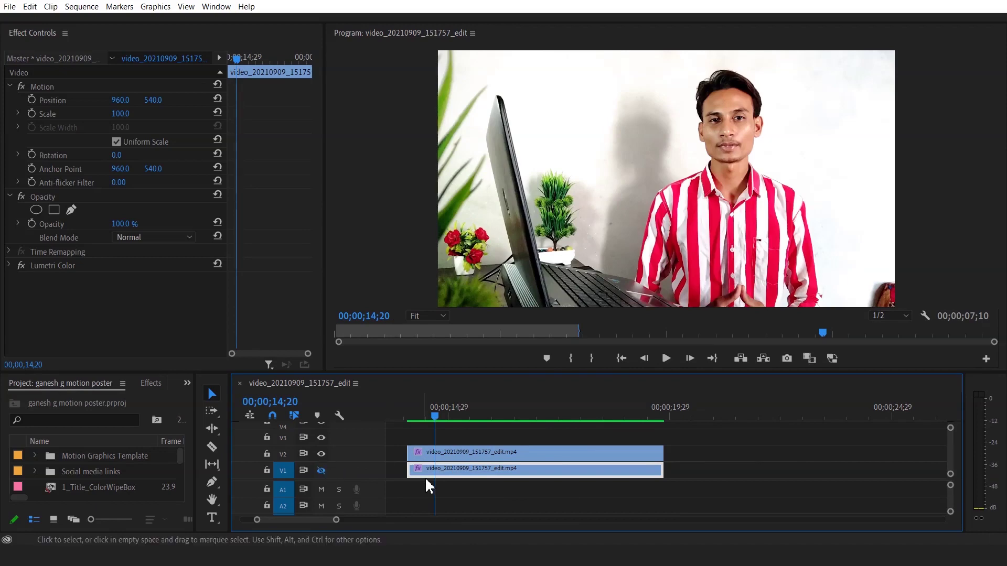
left_click(456, 453)
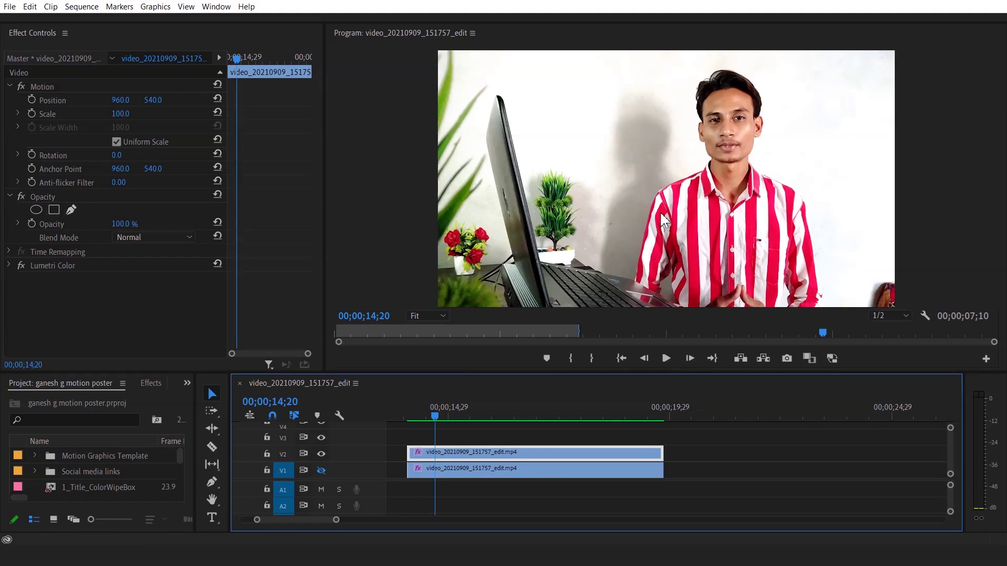
Step: Add an elliptical opacity mask to the V2 copy, shaped as a small oval near the frame's right edge
left_click(36, 208)
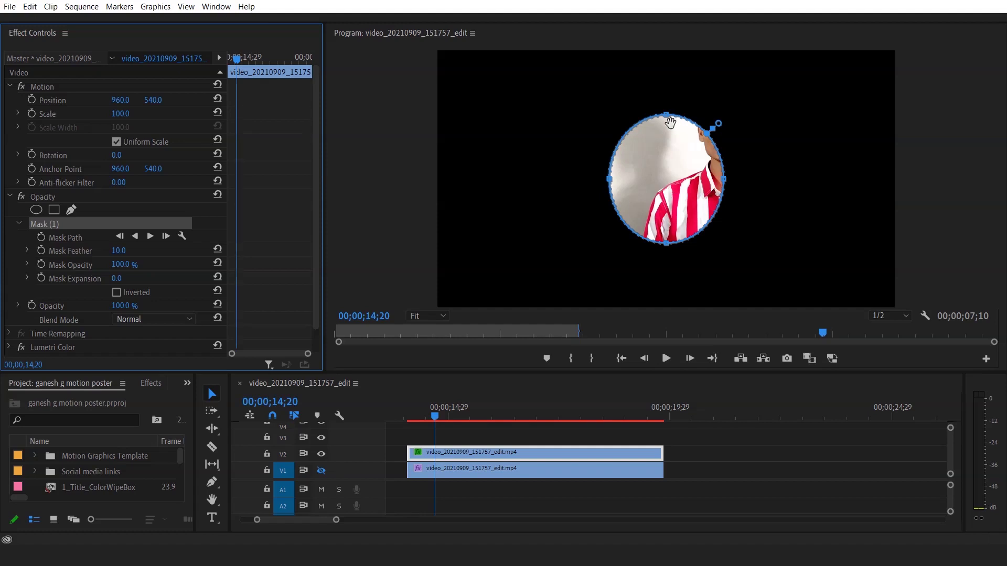
left_click(668, 122)
left_click_drag(669, 154, 668, 175)
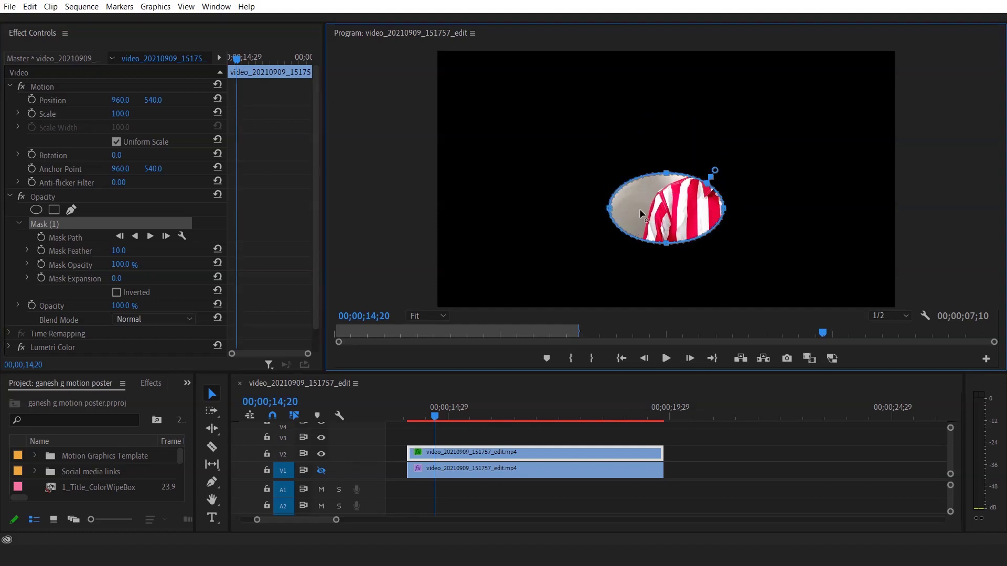
left_click_drag(608, 210, 681, 208)
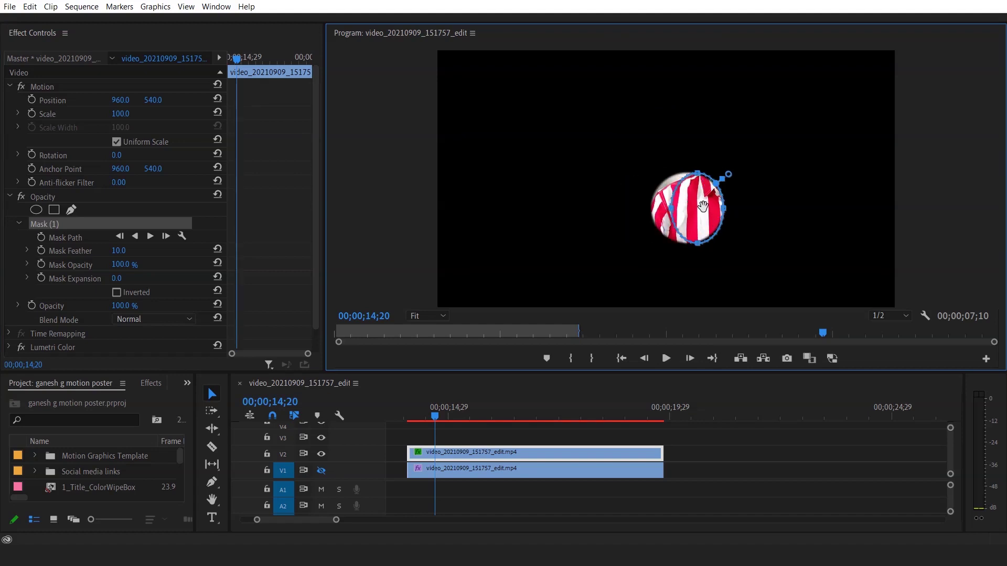
left_click_drag(762, 205, 866, 200)
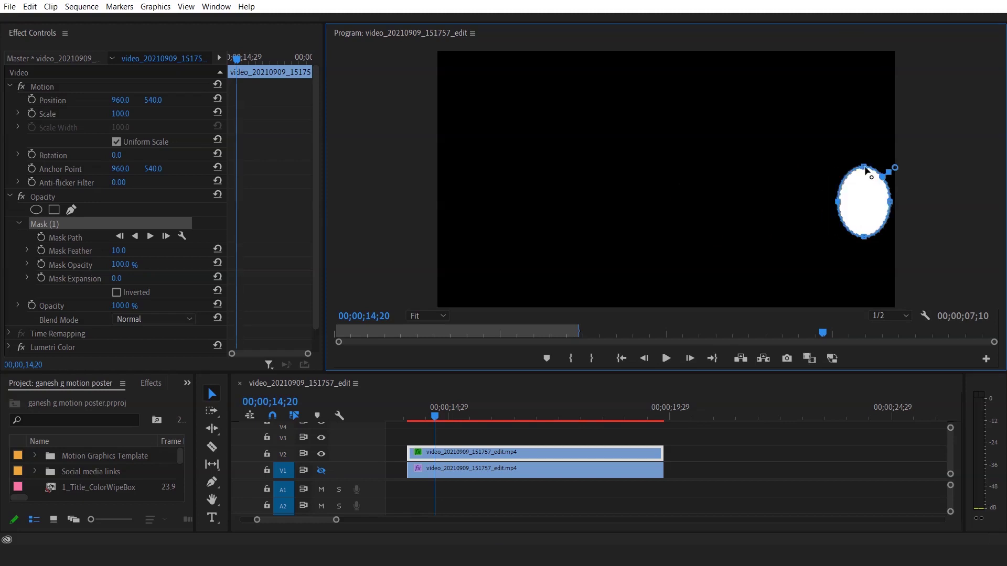
left_click_drag(868, 192, 890, 220)
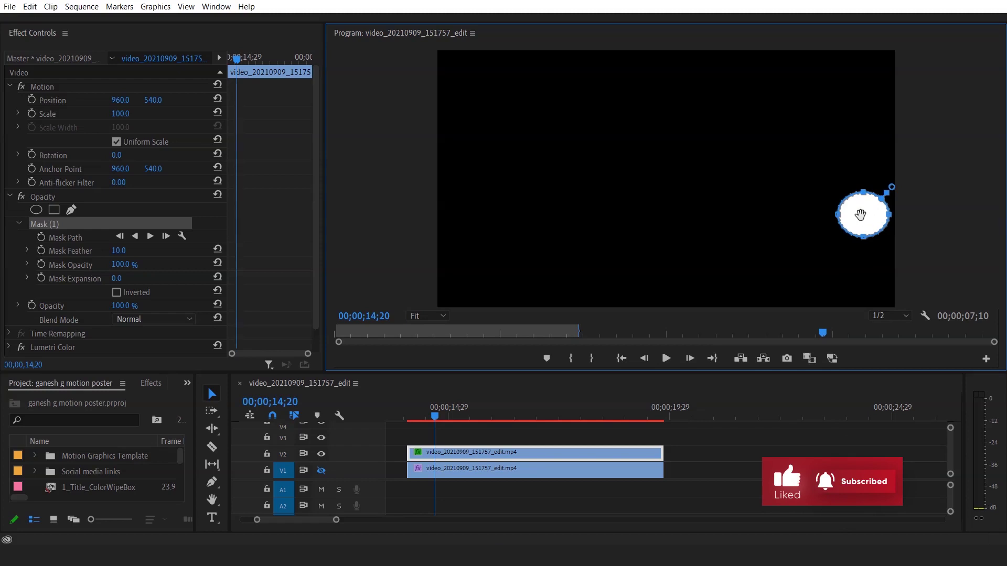
Step: Set the Mask Feather to 41 and select the original clip on V1
left_click(119, 251)
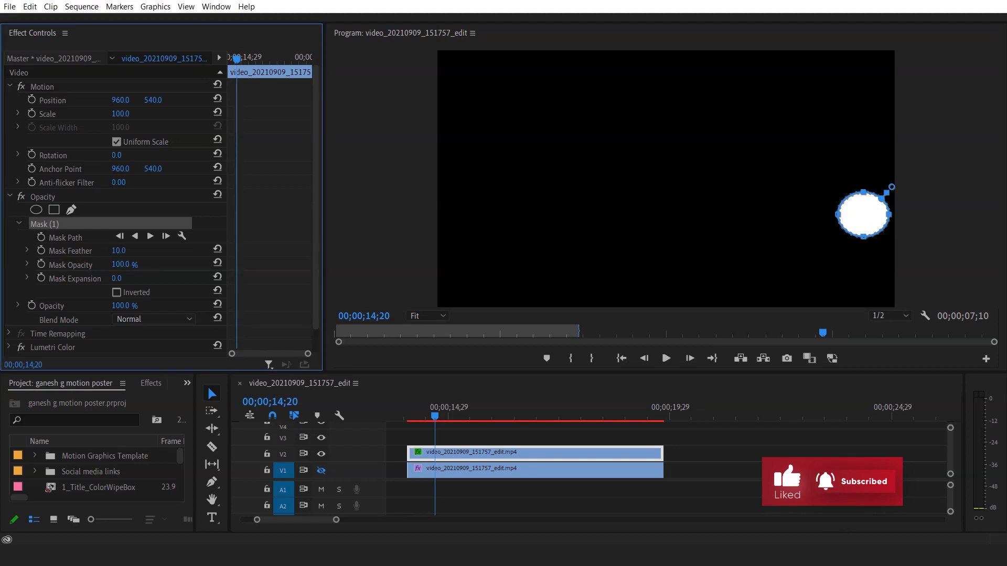
left_click_drag(119, 251, 145, 251)
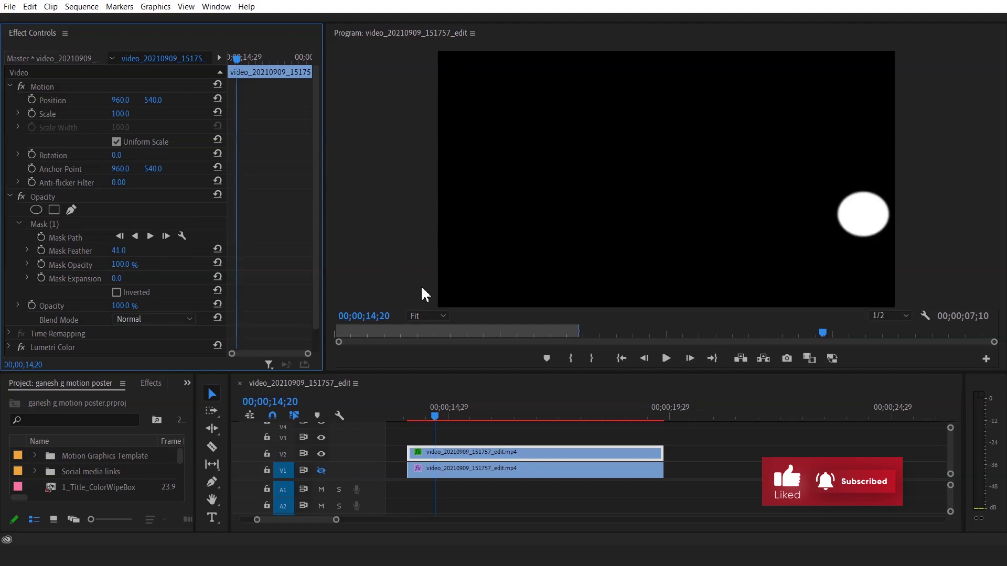
left_click(445, 467)
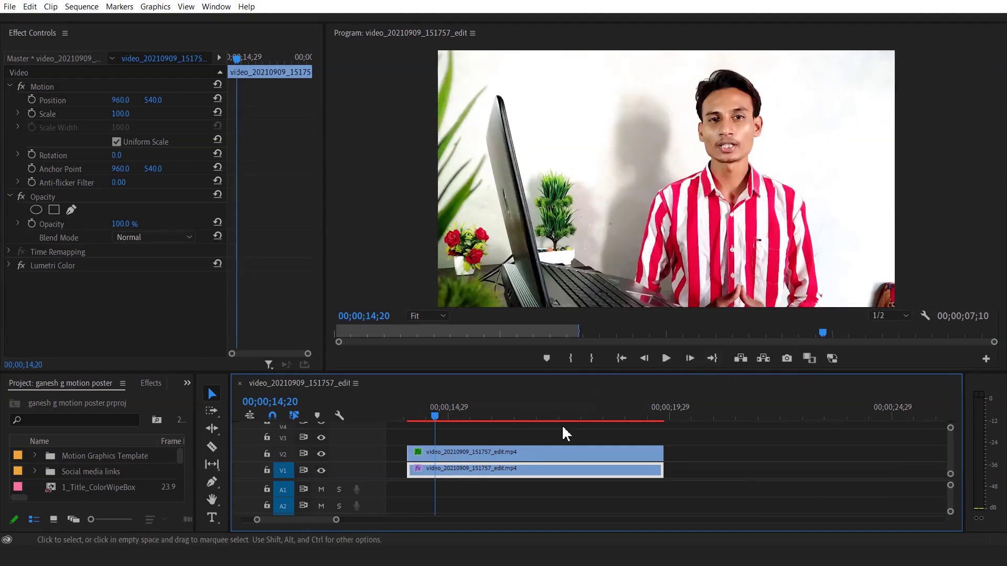
Step: Move the masked V2 copy to position 1036, 890 so the feathered oval sits bottom-right
left_click(495, 452)
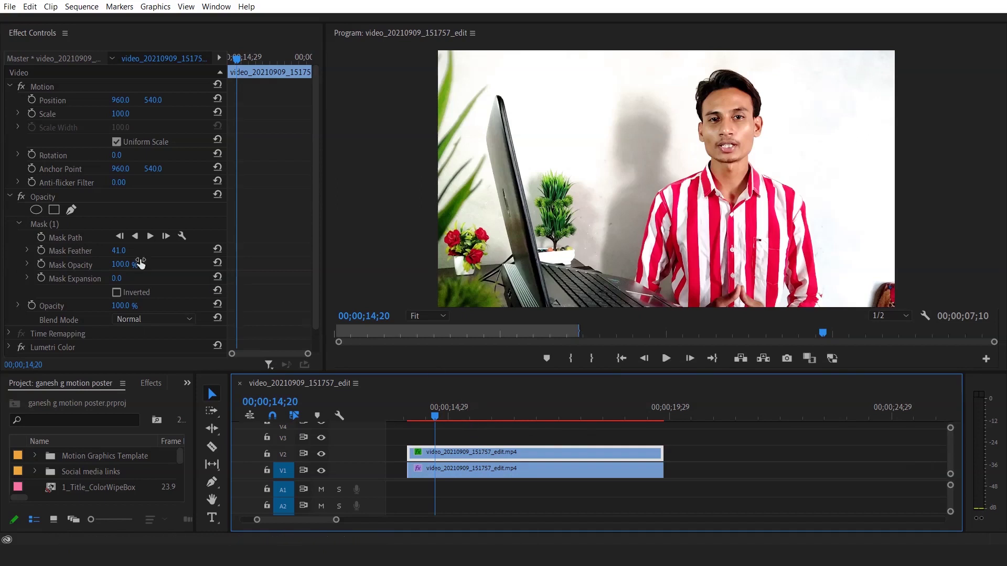
left_click(57, 223)
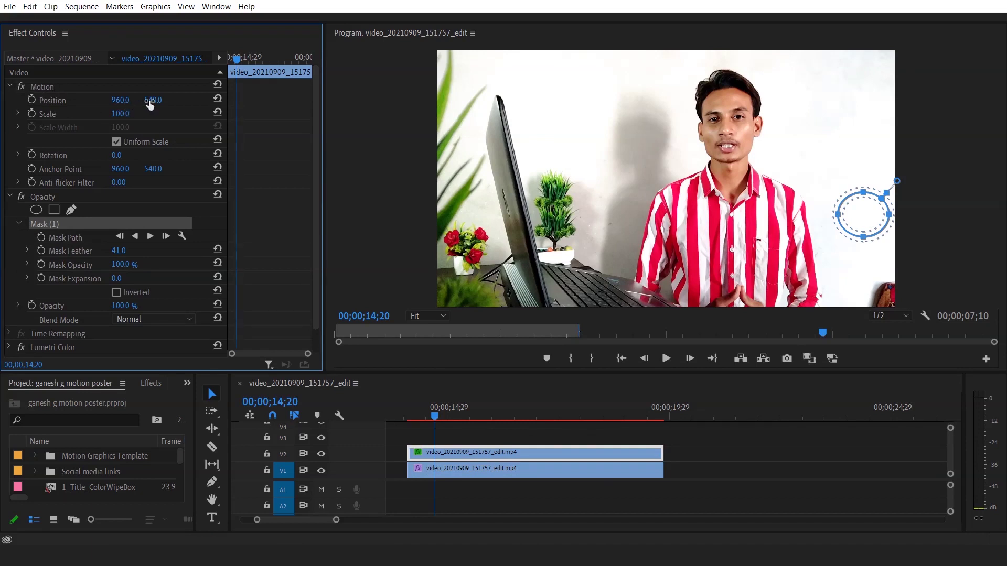
left_click_drag(157, 105, 166, 105)
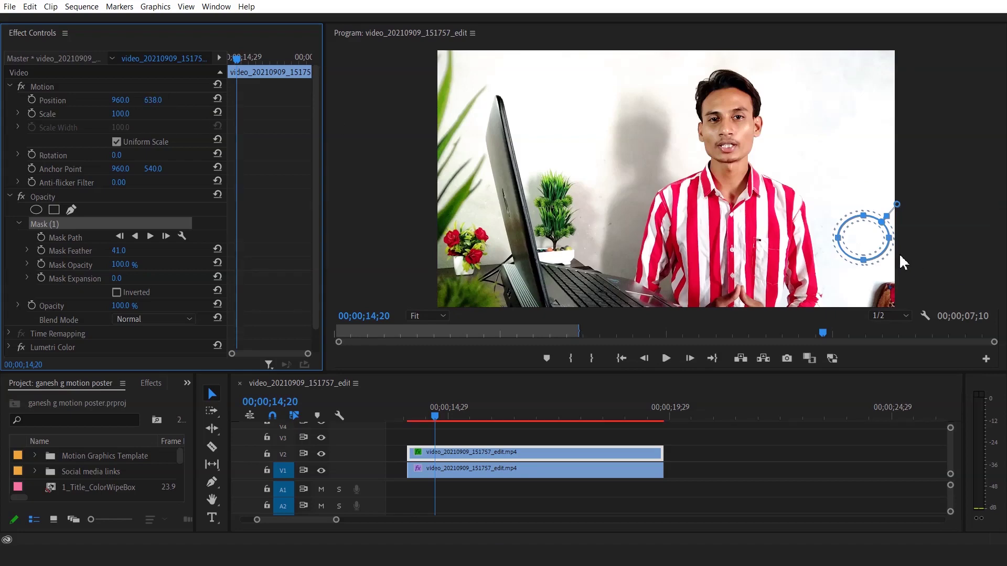
mouse_move(154, 100)
left_mouse_down()
mouse_move(182, 100)
mouse_move(168, 101)
left_mouse_up()
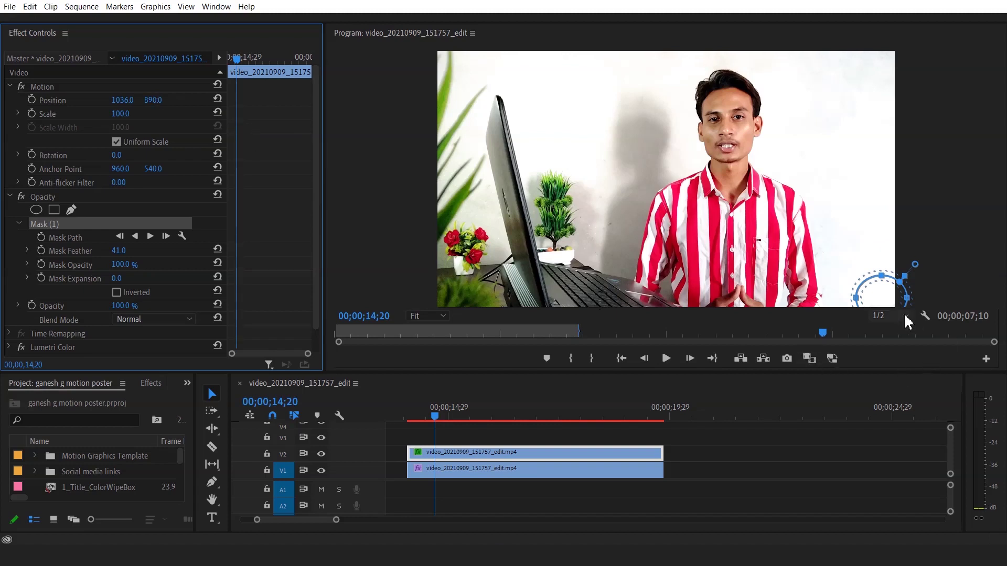
left_click(487, 467)
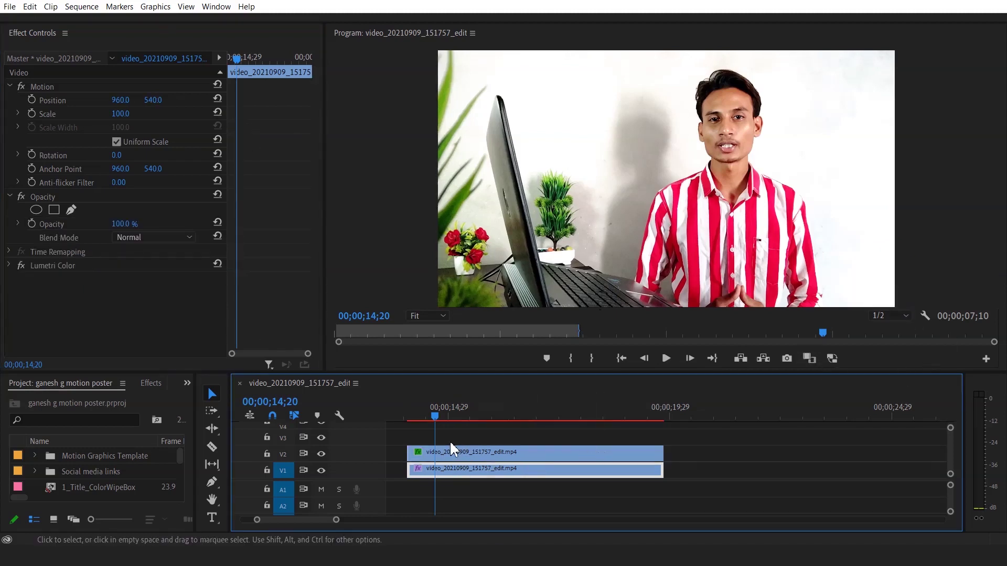
mouse_move(434, 418)
left_mouse_down()
mouse_move(408, 419)
mouse_move(534, 419)
mouse_move(521, 418)
left_mouse_up()
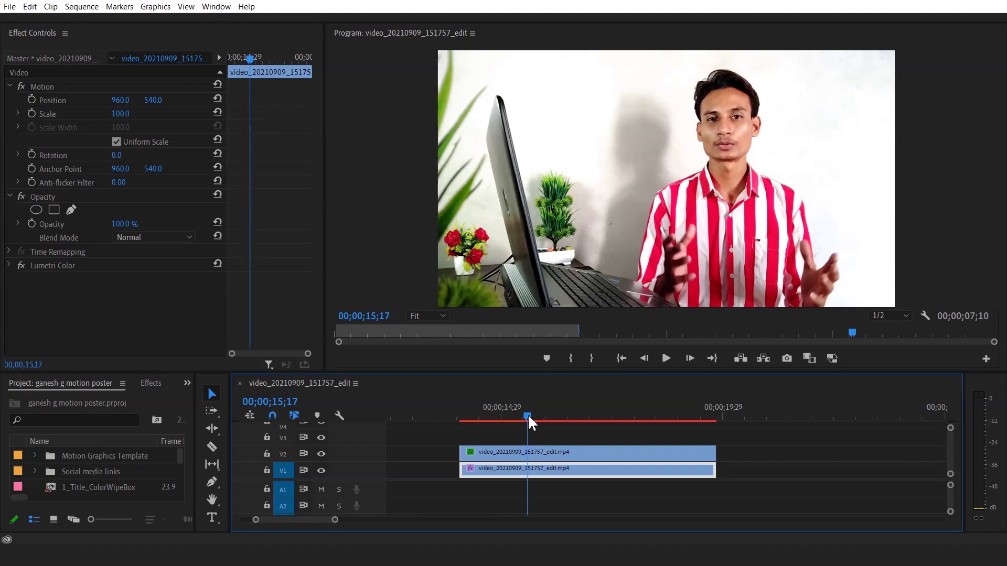
mouse_move(523, 418)
left_mouse_down()
mouse_move(505, 418)
mouse_move(539, 419)
left_mouse_up()
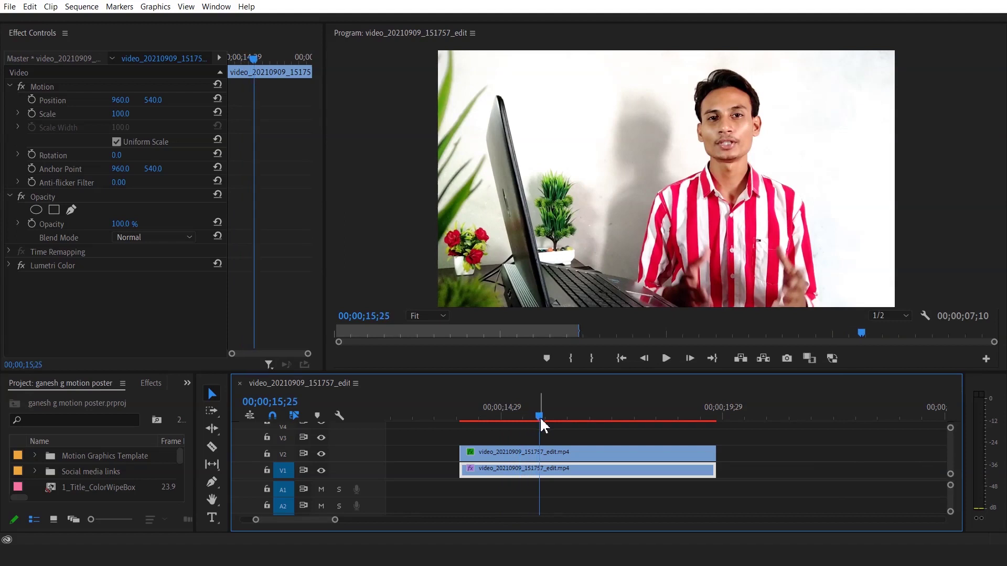
left_click_drag(539, 416, 521, 420)
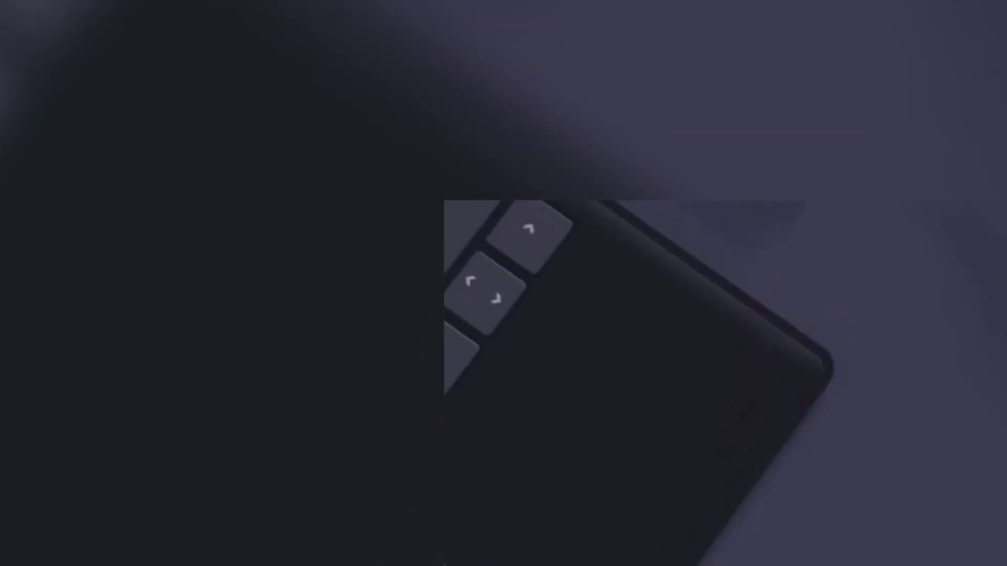